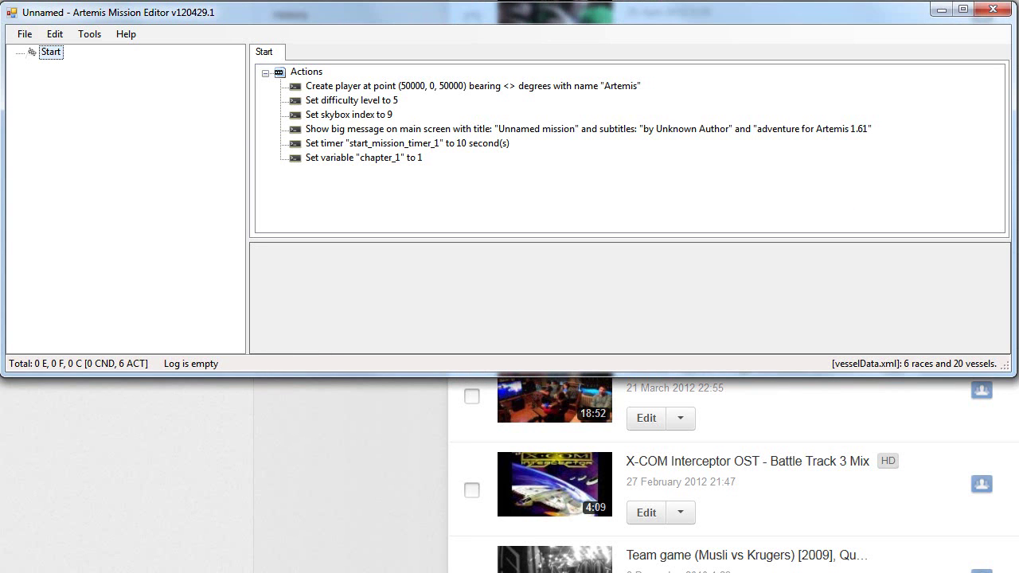
key("alt+Tab")
left_click(451, 35)
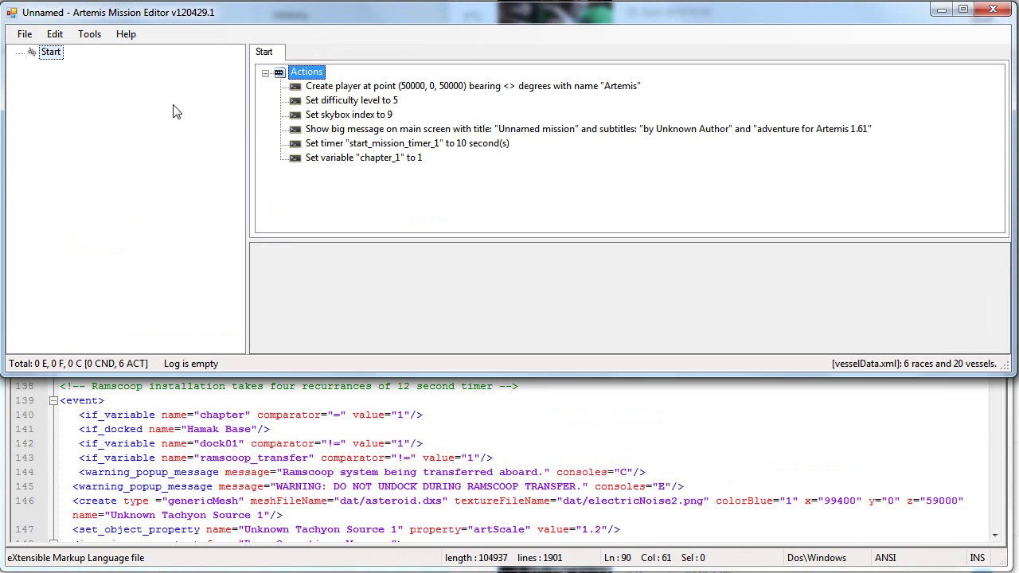
left_click(190, 118)
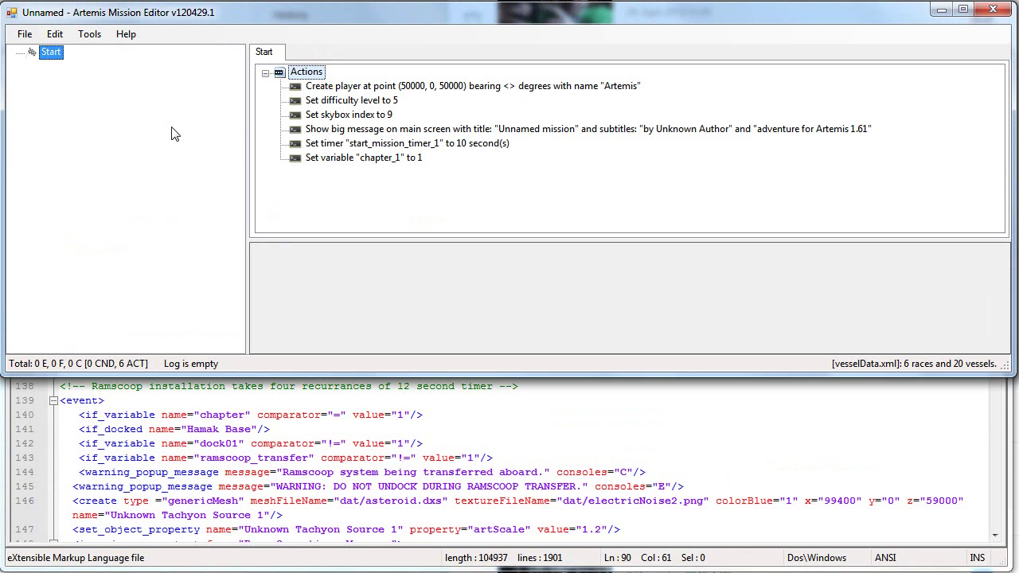
left_click(89, 34)
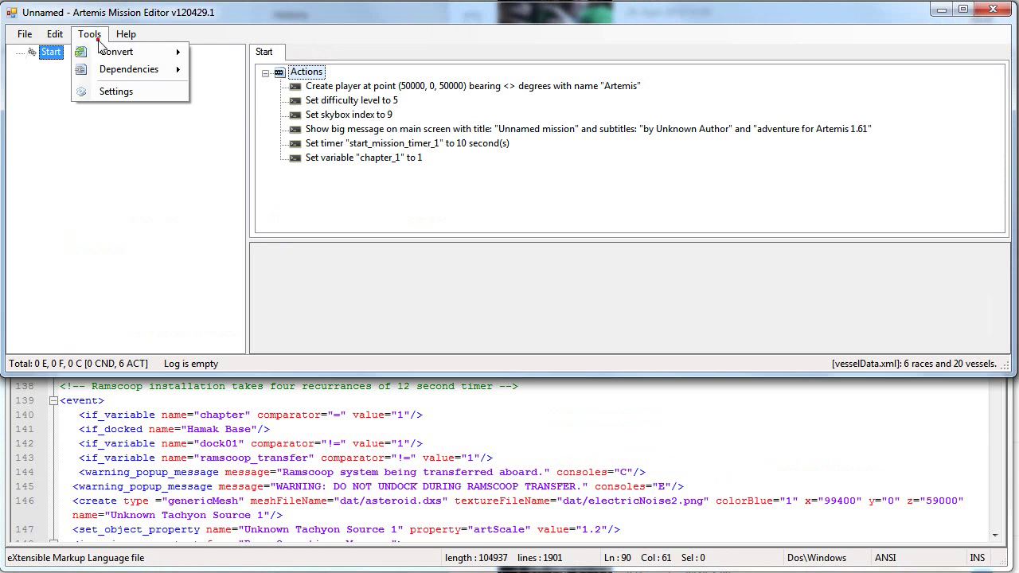
mouse_move(115, 70)
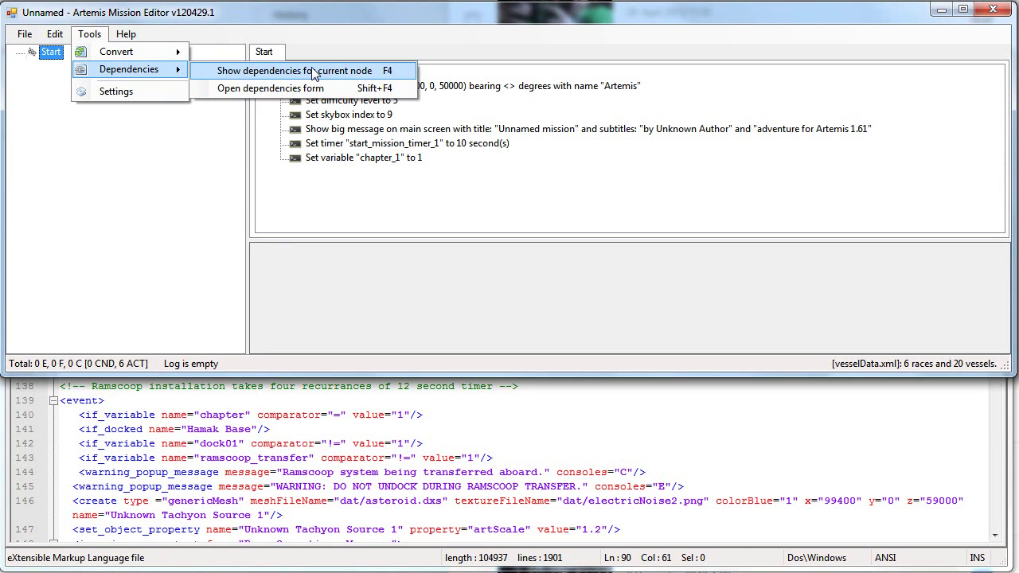
Add a new event after Start and give it a condition testing whether an object is inside a sphere
left_click(181, 191)
left_click(225, 156)
key("Insert")
left_click(325, 116)
key("Insert")
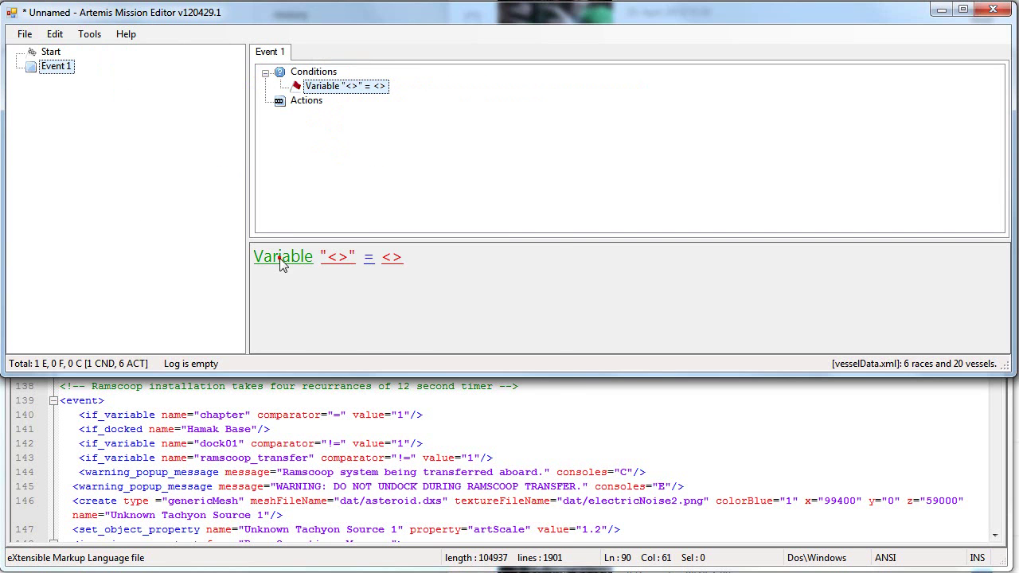
left_click(280, 256)
left_click(419, 497)
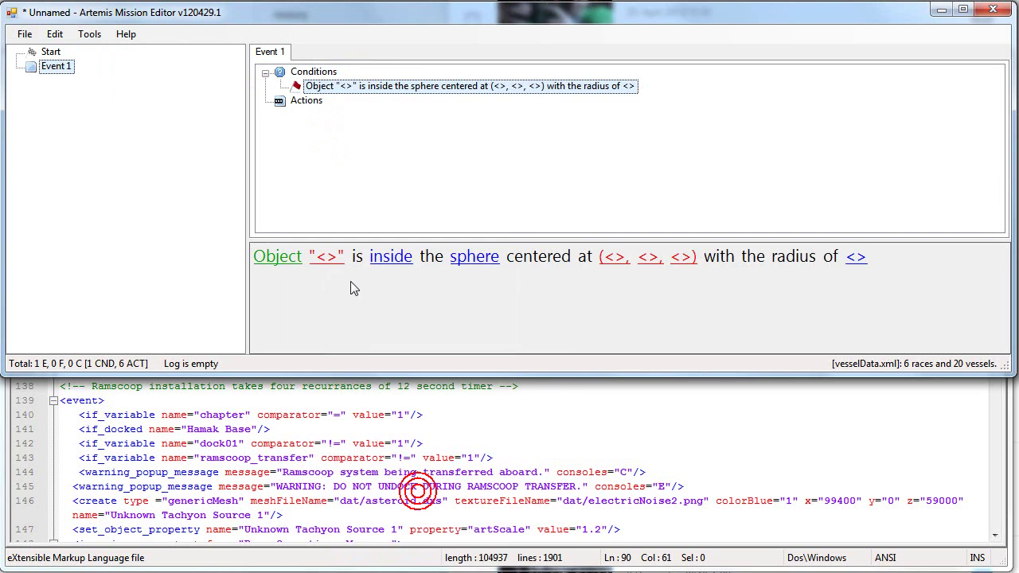
Open the sphere condition on the space map and place its centre in sector C3 at about 51427, 0, 45118
left_click(469, 261)
left_click(408, 318)
key("F4")
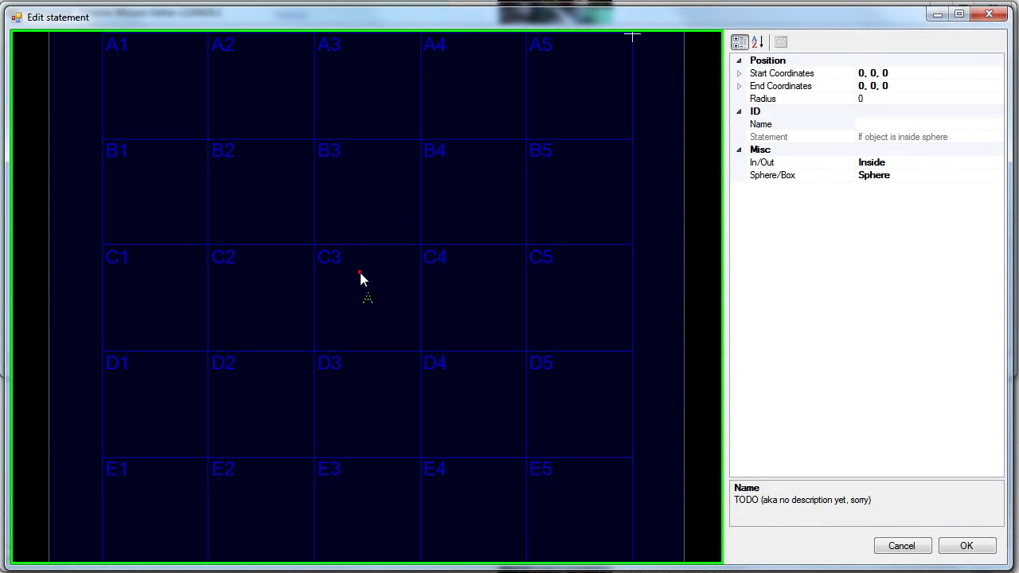
left_click(360, 275)
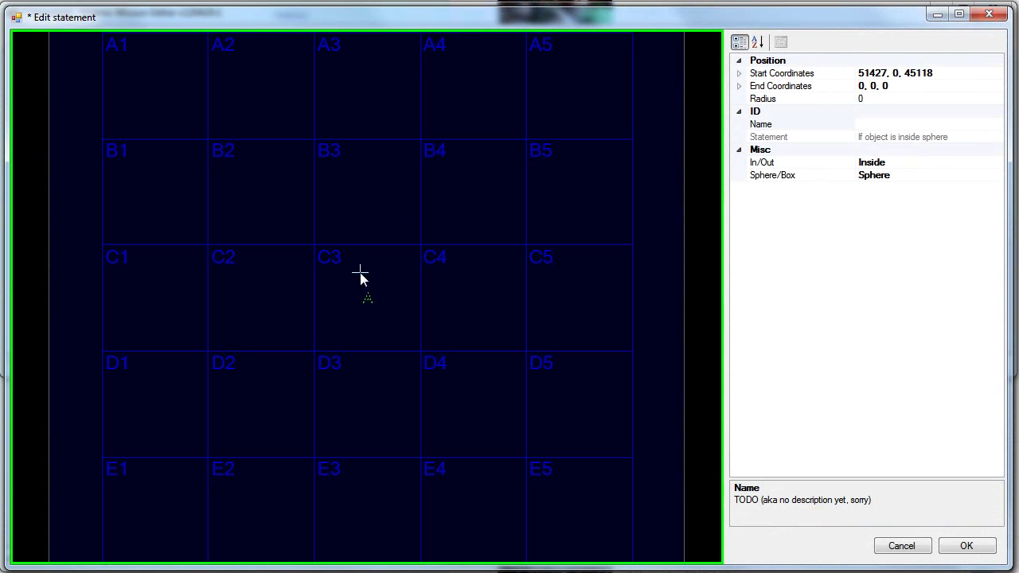
left_click(868, 125)
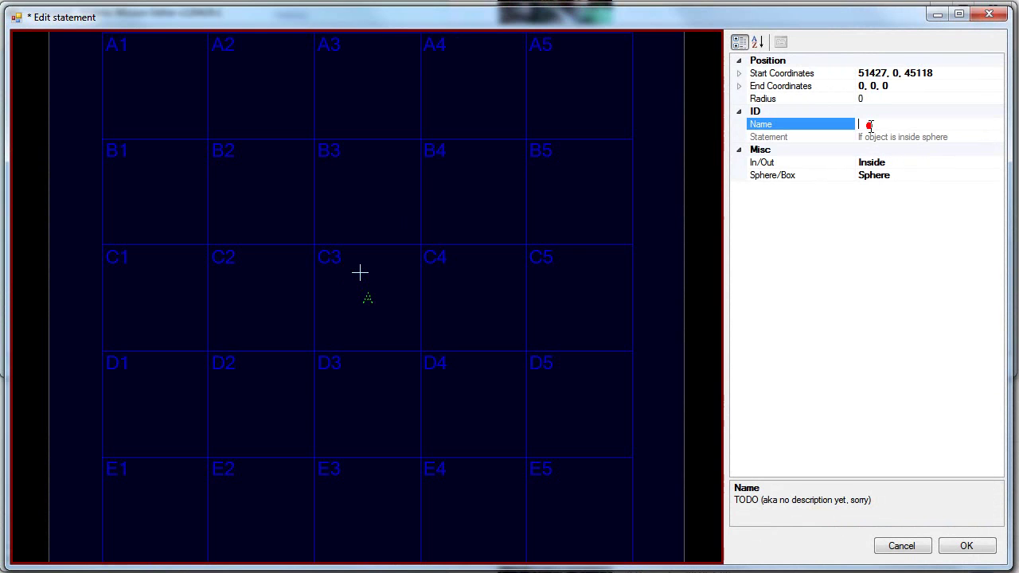
left_click(893, 164)
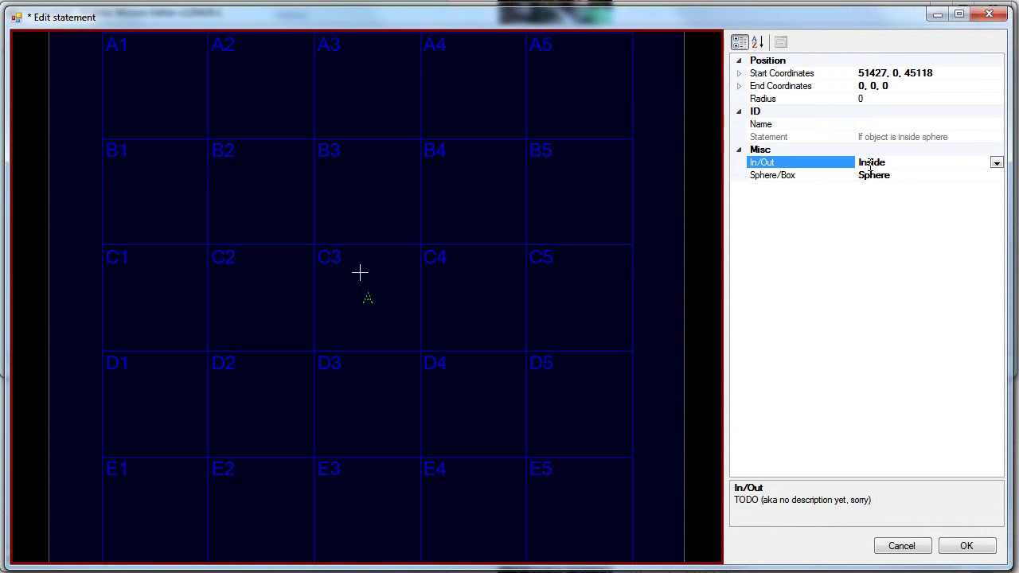
left_click(889, 177)
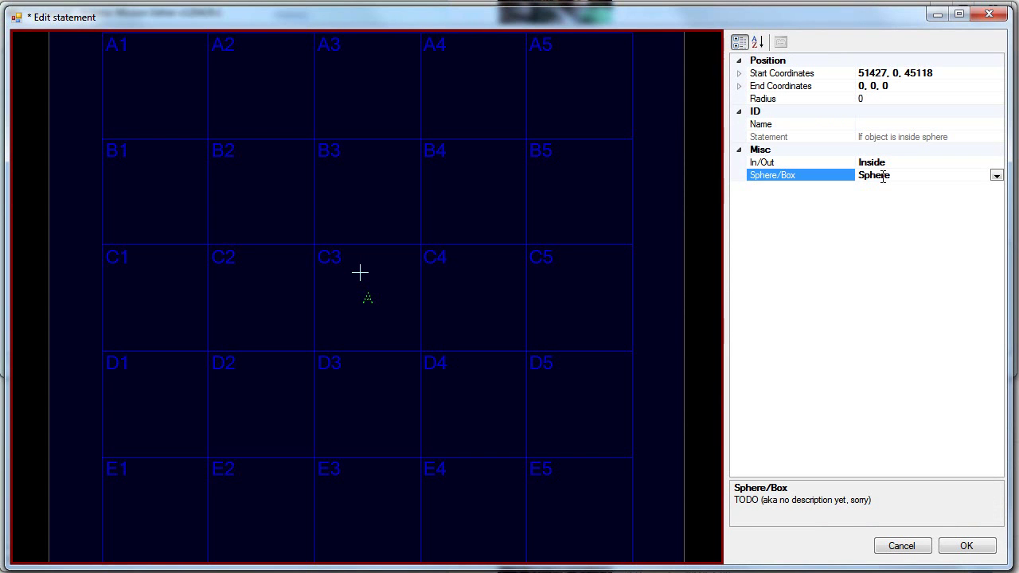
Move the sphere's centre on the map to about 54431, 0, 45869
left_click(311, 250)
left_click(351, 240)
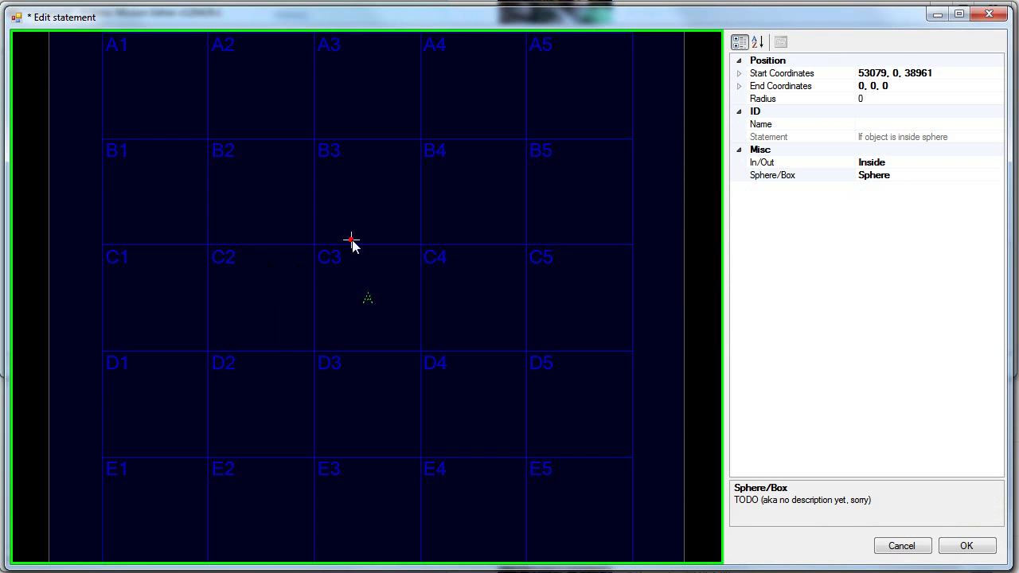
left_click(451, 197)
left_click(396, 215)
left_click(359, 232)
left_click(312, 324)
left_click(428, 291)
left_click(347, 239)
left_click(293, 327)
left_click(326, 290)
left_click(348, 272)
Adjust the sphere's size on the map to a radius of about 13042
right_click(434, 323)
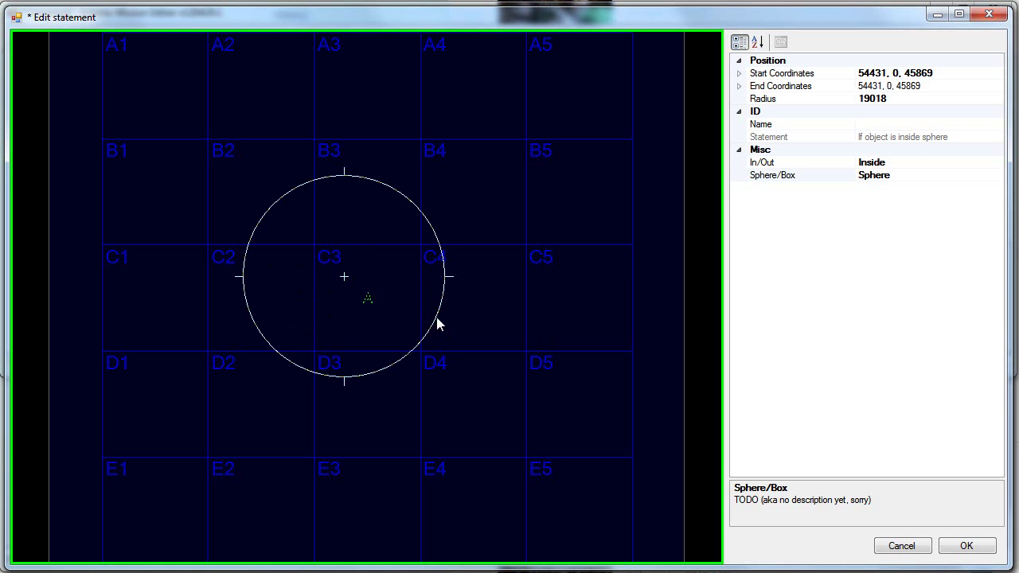
right_click(436, 300)
right_click(429, 275)
right_click(416, 257)
right_click(407, 250)
right_click(400, 316)
Vary the sphere's height above and below the map plane, ending at a Y coordinate of 220
scroll(400, 317, "up", 10)
scroll(400, 317, "down", 10)
scroll(401, 317, "up", 9)
scroll(400, 316, "down", 9)
scroll(401, 317, "up", 10)
scroll(400, 317, "down", 16)
scroll(402, 322, "up", 10)
scroll(406, 323, "down", 6)
scroll(410, 319, "up", 4)
scroll(409, 318, "down", 2)
scroll(410, 319, "up", 5)
scroll(409, 319, "down", 2)
scroll(410, 316, "down", 3)
scroll(410, 316, "up", 2)
scroll(411, 318, "up", 2)
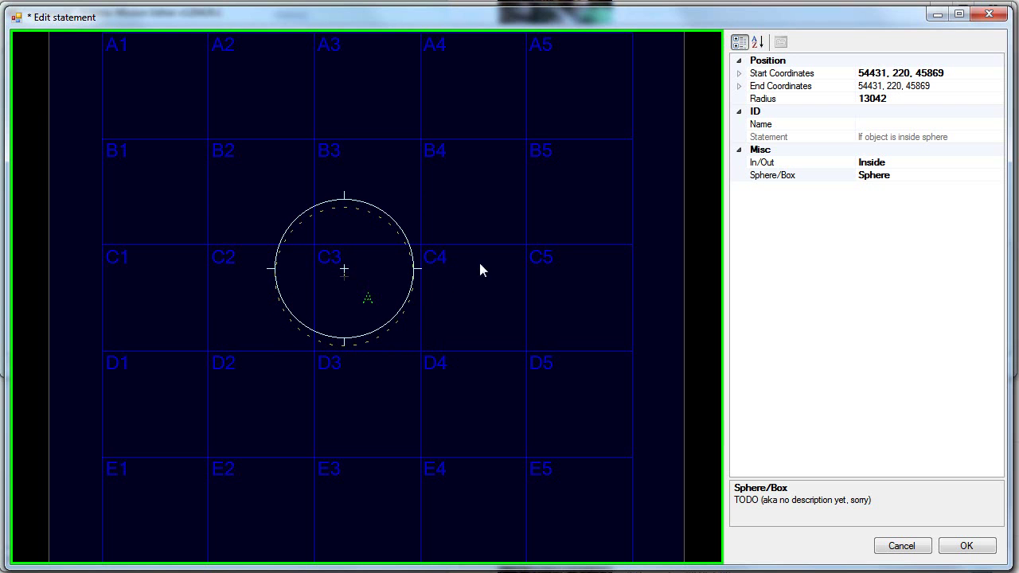
Change the area to a box with its end corner at about 36108, 220, 60287
left_click(414, 319)
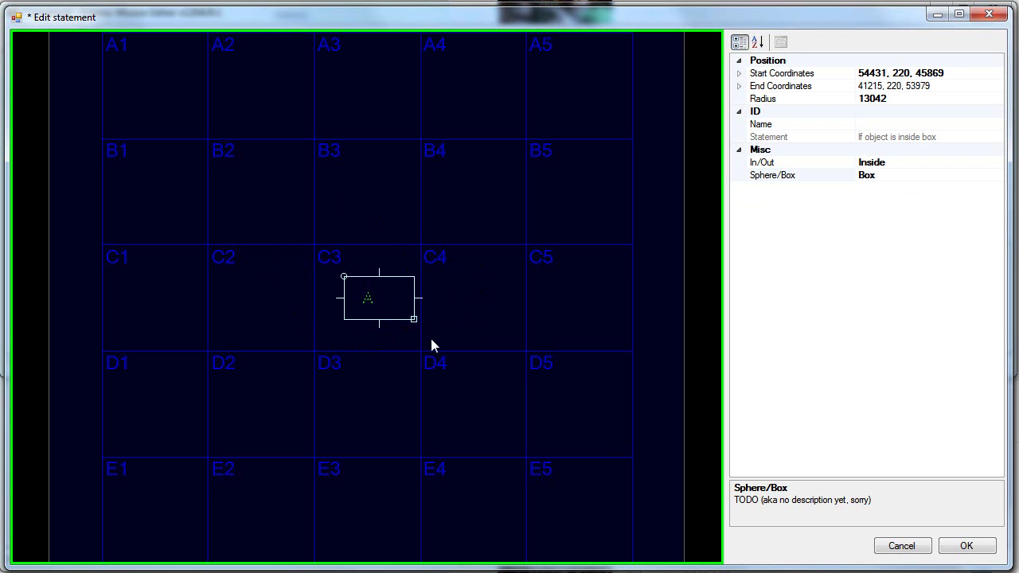
mouse_move(446, 360)
left_mouse_down()
mouse_move(466, 371)
mouse_move(443, 360)
left_mouse_up()
left_click(924, 174)
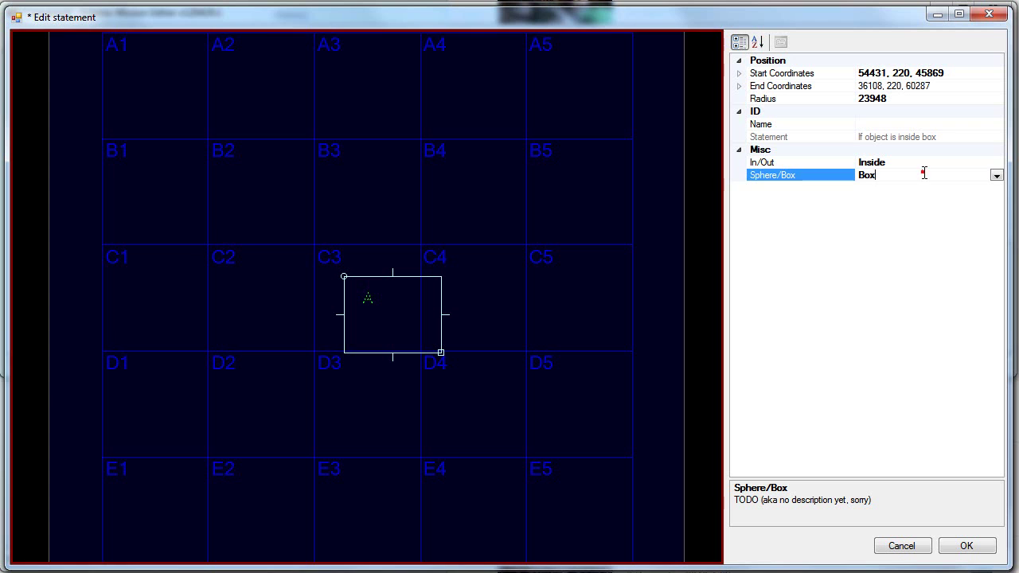
double_click(924, 175)
double_click(924, 174)
Move the box's start corner to about 68999, 220, 37909 and switch the condition to Outside
left_click(421, 349)
left_click(427, 342)
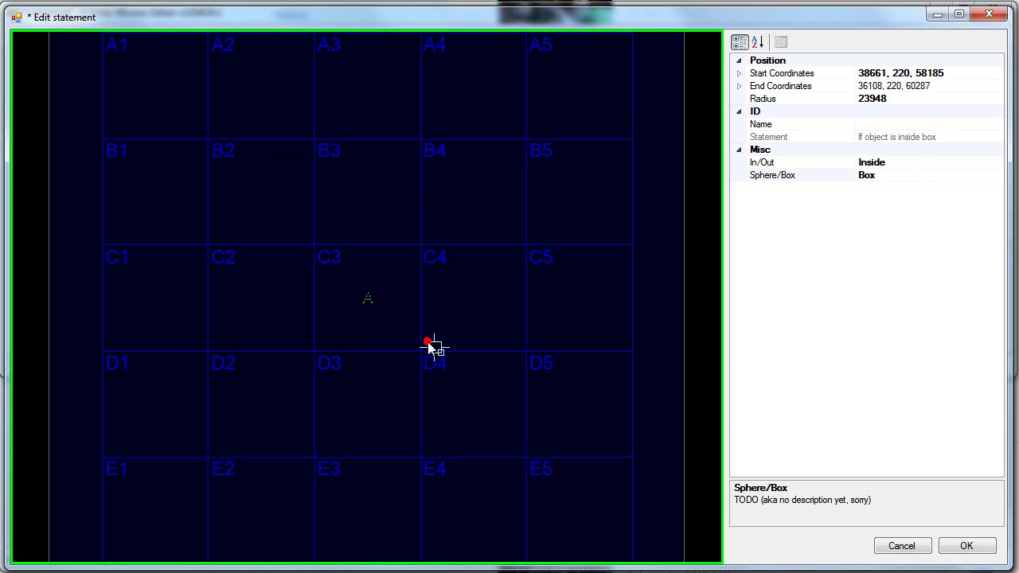
left_click(333, 273)
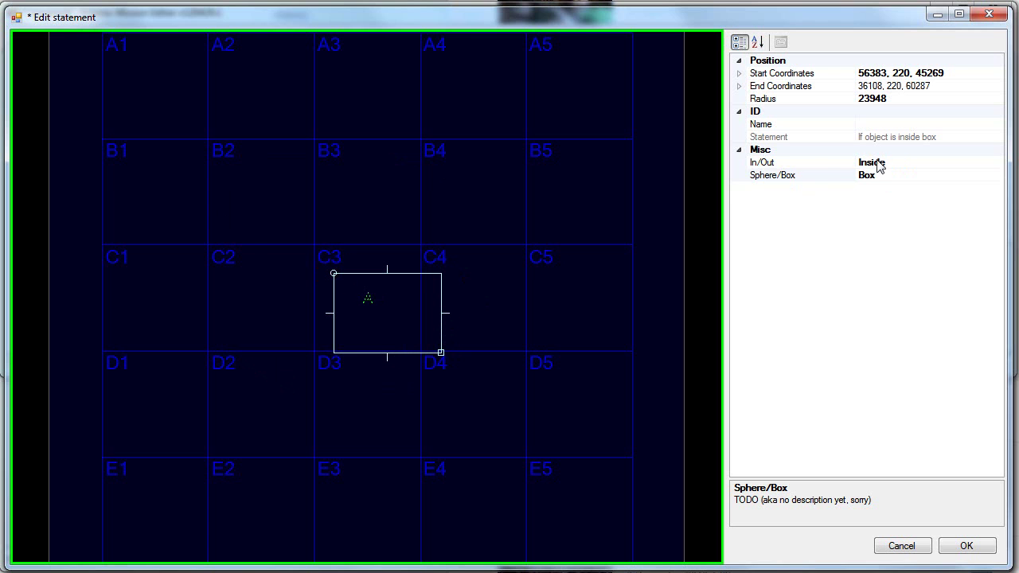
left_click(432, 341)
left_click(266, 234)
key("space")
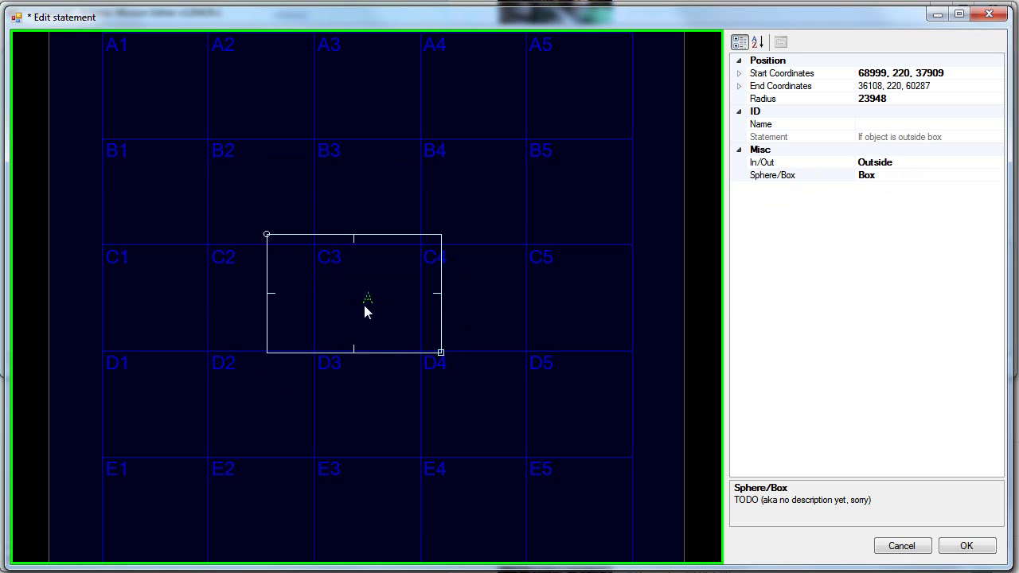
Change the condition to Inside a sphere of radius about 7577, centred at about 40163, 220, 57734
key("space")
right_click(428, 374)
right_click(428, 376)
key("space")
right_click(377, 315)
right_click(293, 263)
left_click(420, 333)
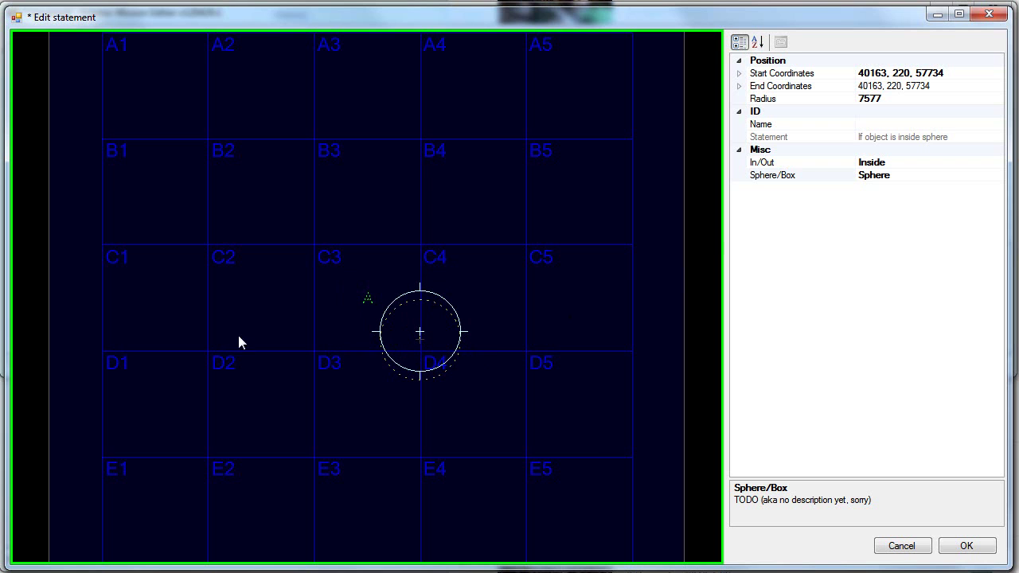
Switch the condition to Outside a box and place its end corner at about 23192, 220, 73954
key("o")
left_click_drag(435, 398, 465, 413)
left_click(470, 407)
left_click(510, 425)
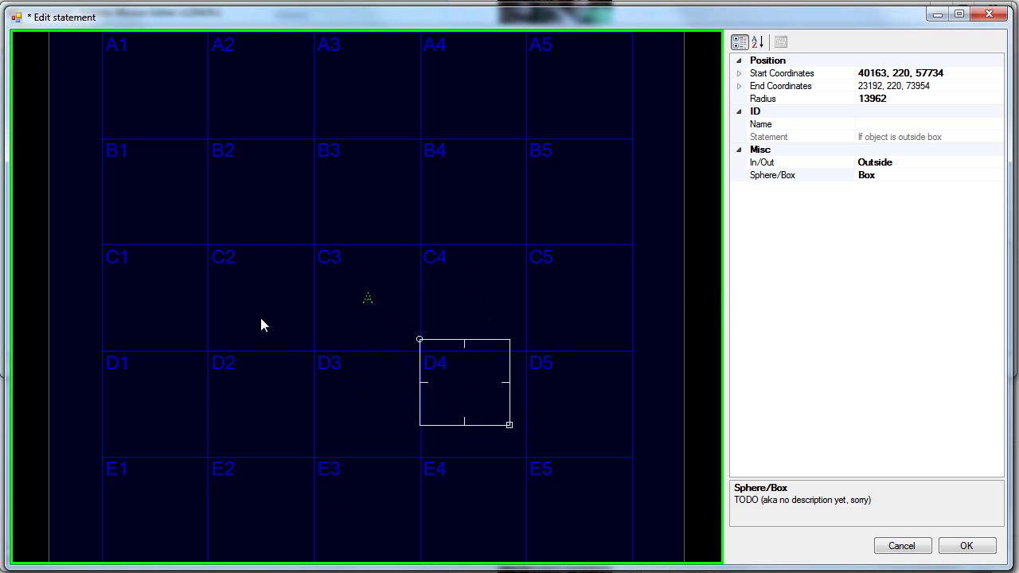
Set the box condition to Inside and stretch its corners to about 73054, 220, 35957 and 12378, 220, 79361
key("space")
left_click_drag(419, 339, 331, 295)
left_click_drag(284, 250, 247, 227)
left_click_drag(510, 425, 566, 453)
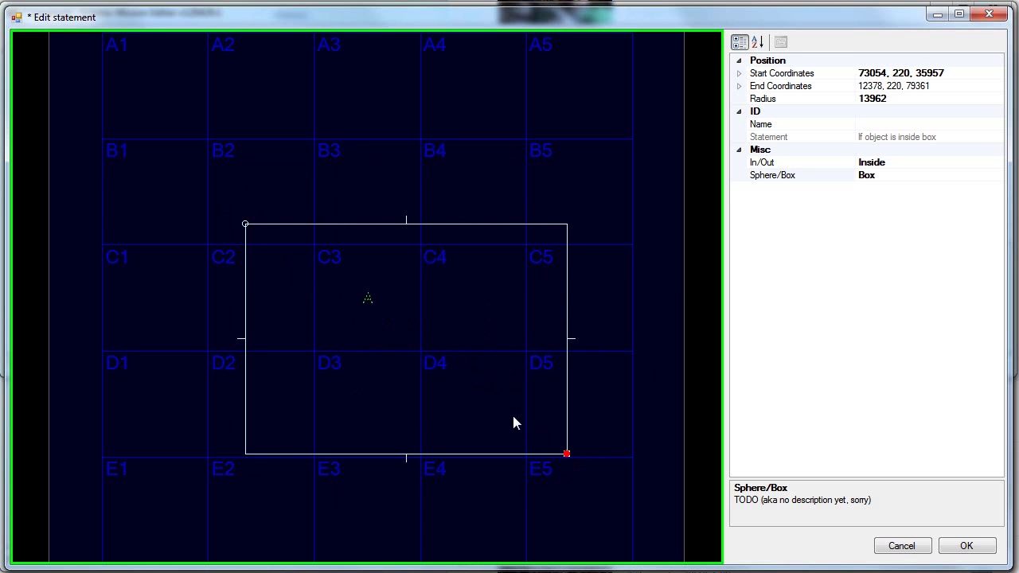
Resize the box to corners at about 77260, 220, 30100 and 30701, 220, 56833, and accept the condition's changes
left_click_drag(245, 223, 209, 173)
left_click_drag(567, 454, 559, 464)
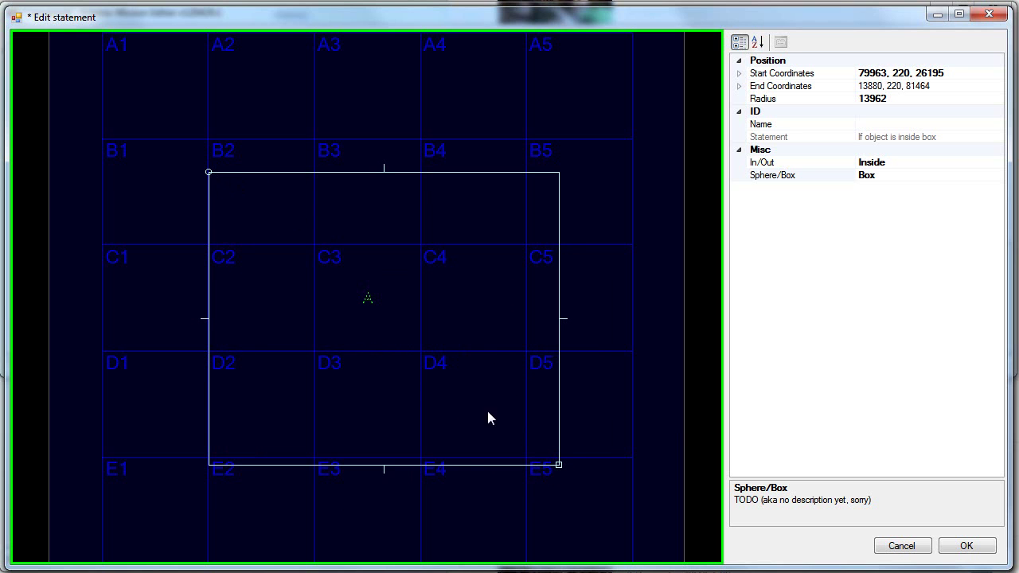
left_click_drag(208, 172, 222, 193)
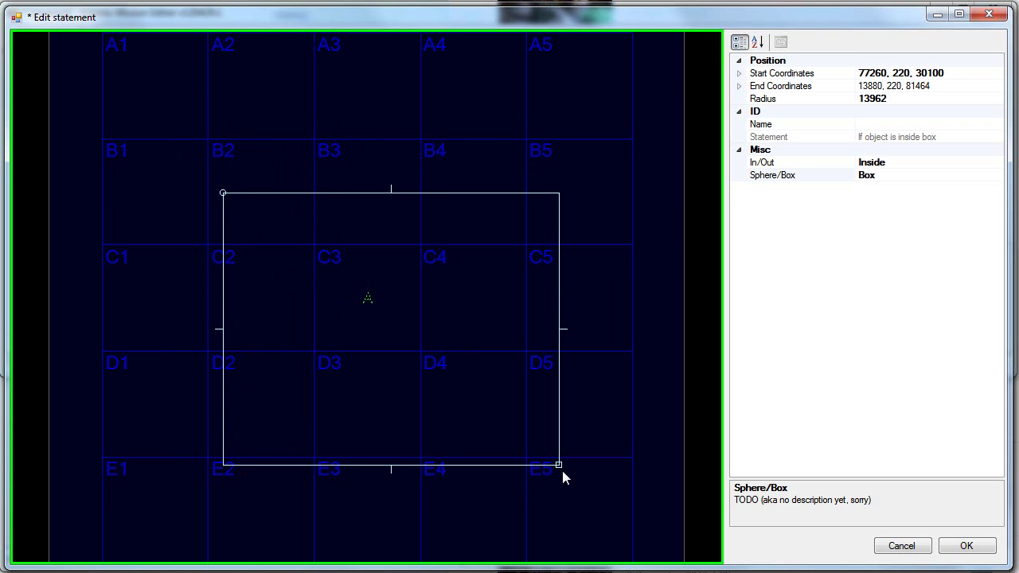
left_click_drag(565, 464, 469, 334)
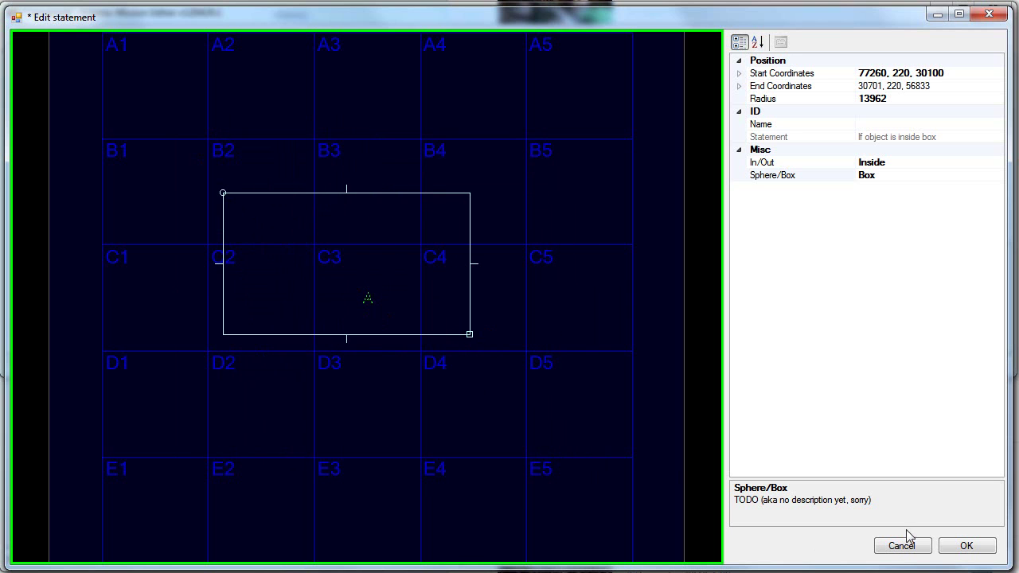
left_click(966, 546)
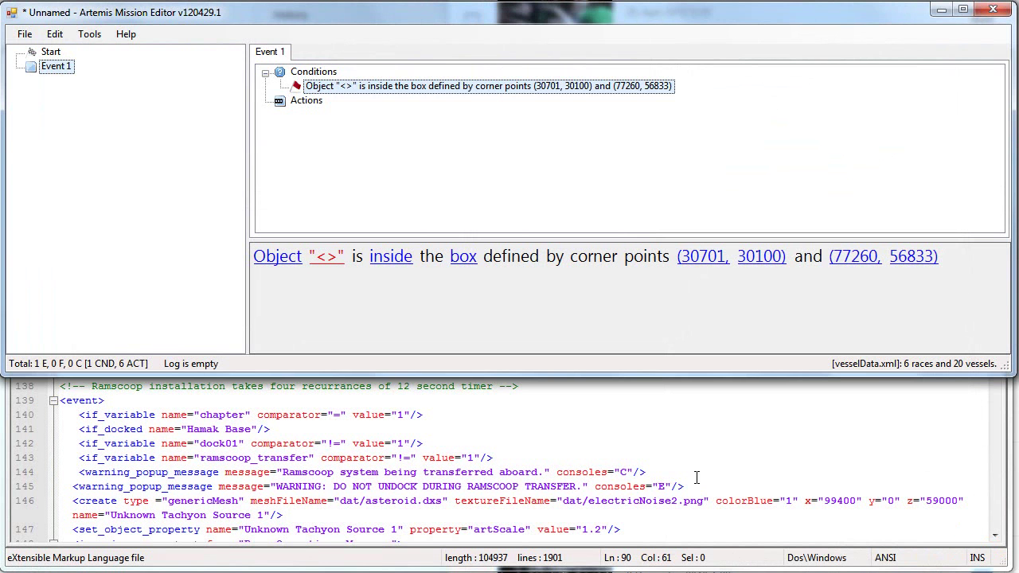
Reopen the box condition on the space map to review its area, and close the map
double_click(433, 88)
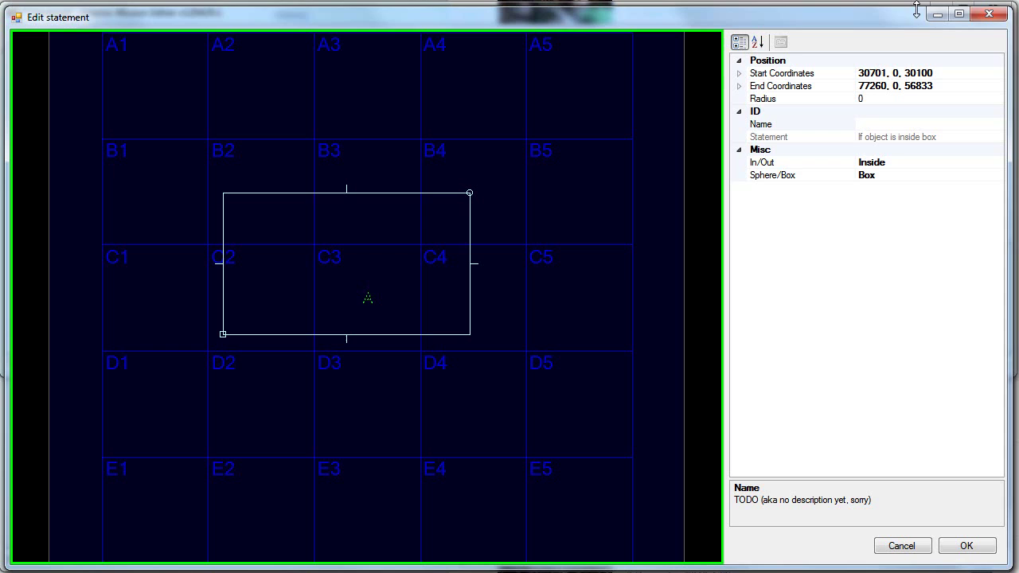
left_click(988, 13)
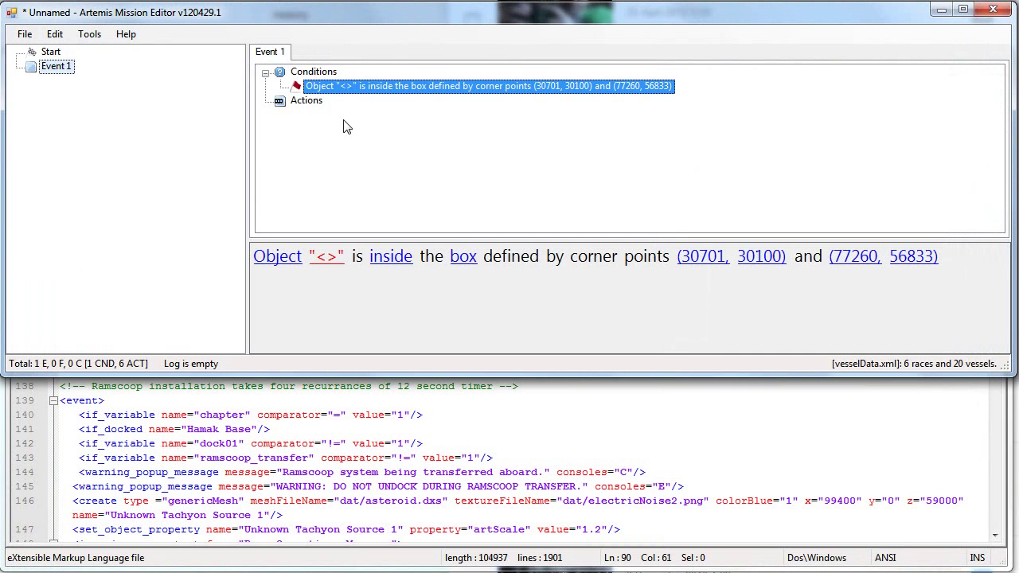
Open the mission file MISS_HamakSector_1_6.XML, discarding the unsaved changes to the unnamed mission
left_click(91, 34)
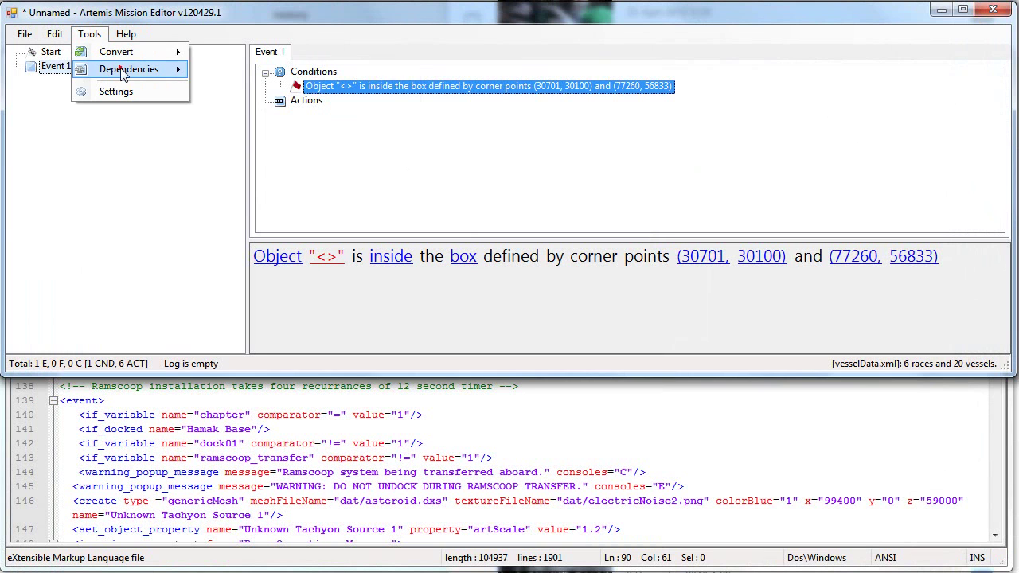
mouse_move(123, 74)
left_click(294, 71)
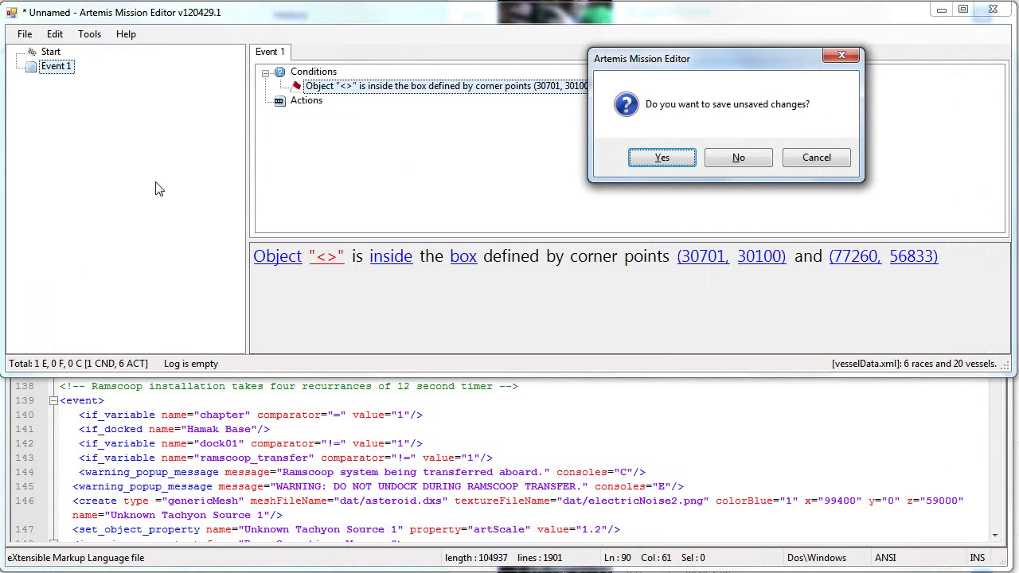
left_click(731, 158)
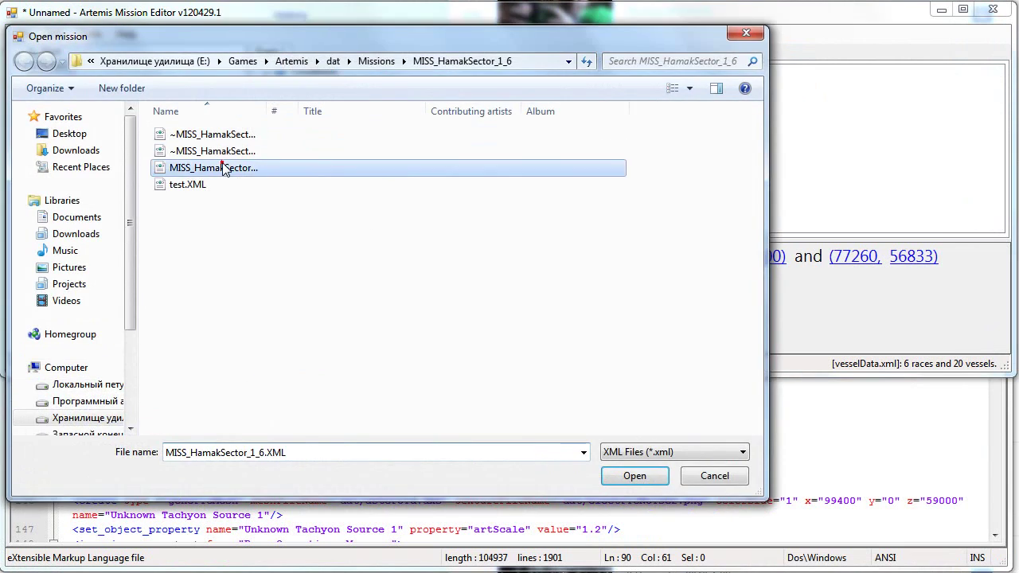
double_click(264, 166)
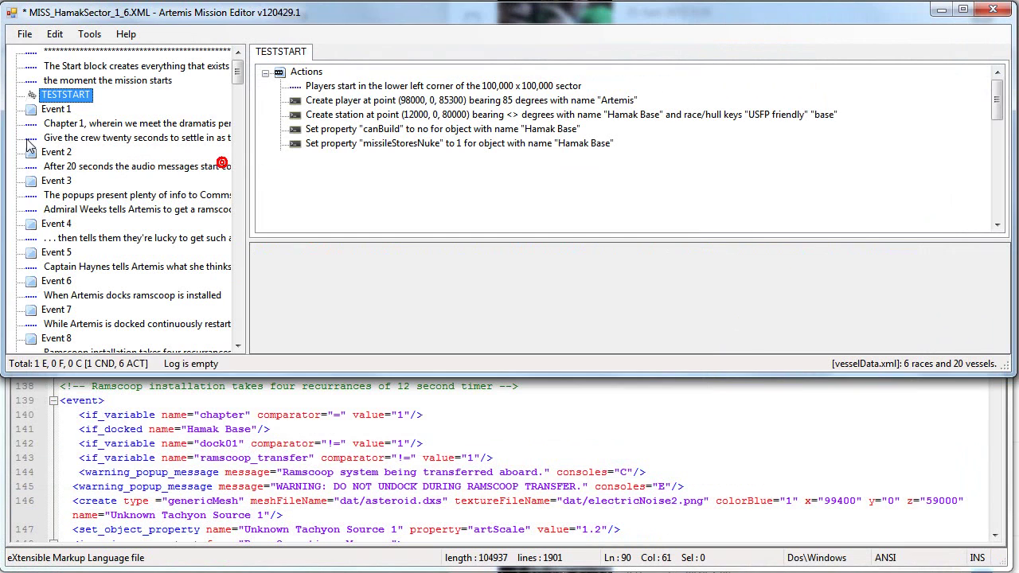
Review the contents of Event 1, and inspect the starring_timer2 and starring2 conditions of Event 3
left_click(49, 109)
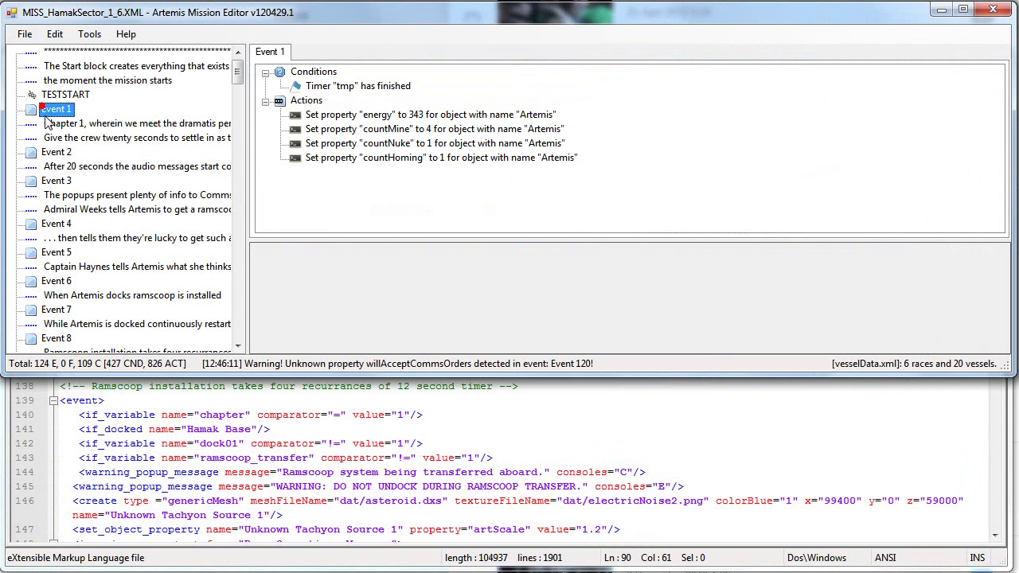
left_click(49, 181)
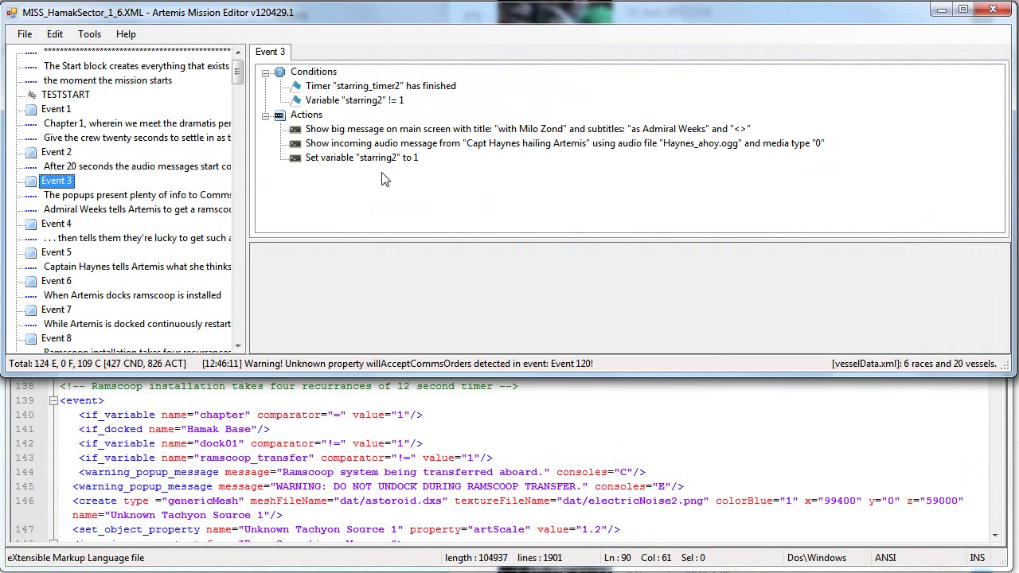
left_click(354, 85)
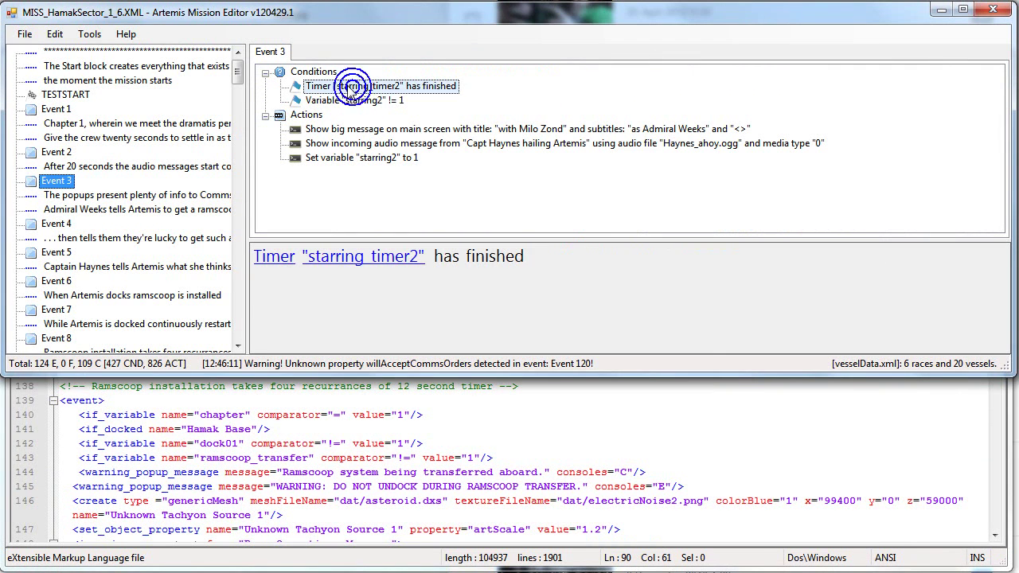
left_click(364, 101)
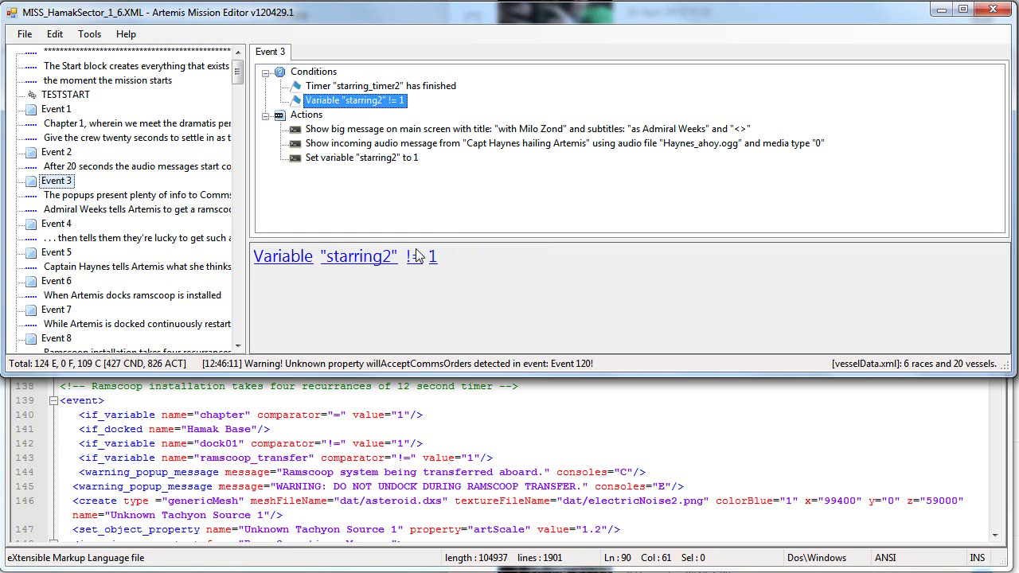
Inspect the chapter and haynes_glad variable conditions of Event 6
left_click(55, 281)
left_click(56, 281)
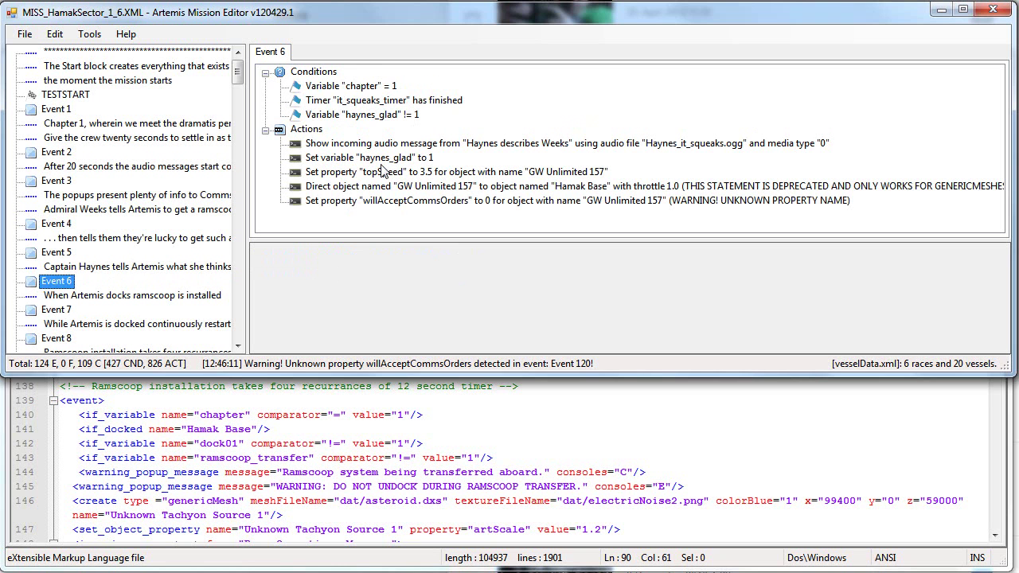
left_click(365, 88)
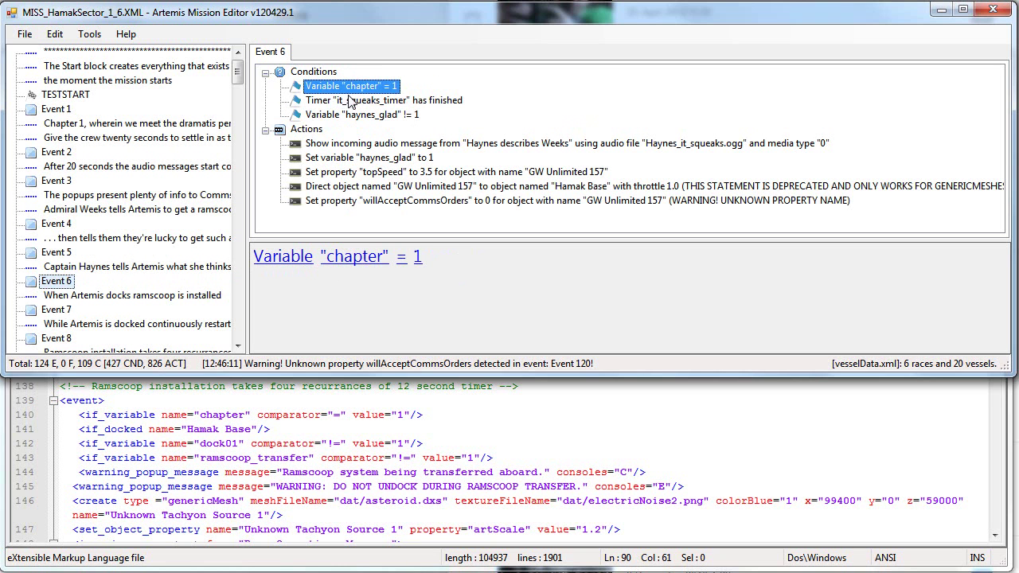
left_click(419, 117)
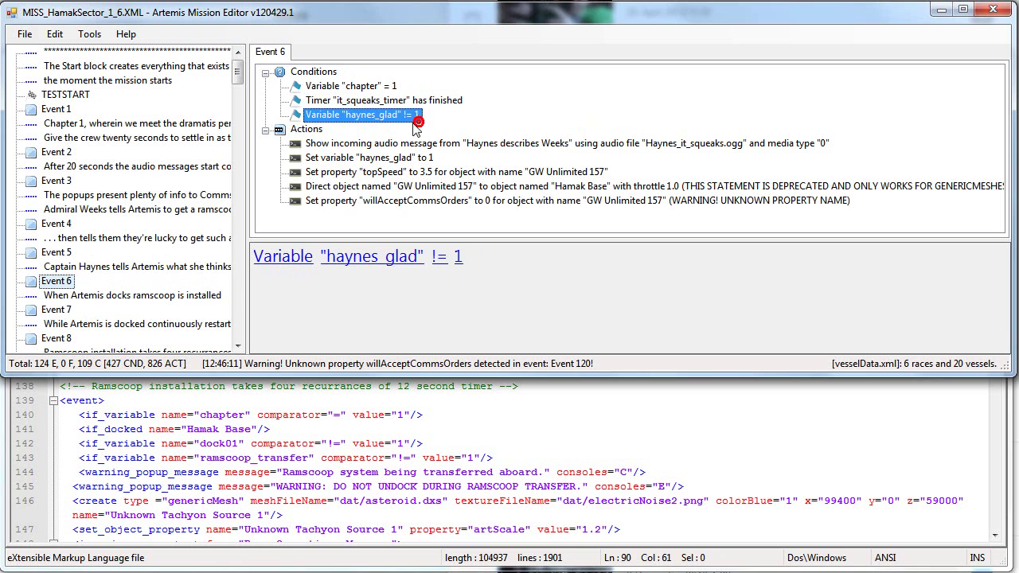
left_click(383, 87)
Show the dependencies of Event 6 to examine its preceding events
left_click(62, 285)
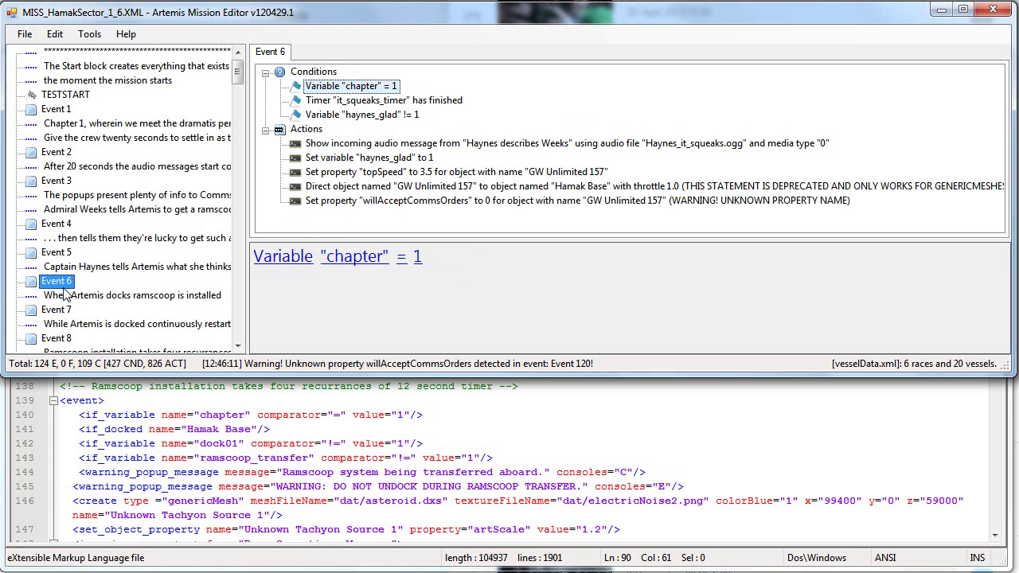
left_click(89, 33)
mouse_move(125, 80)
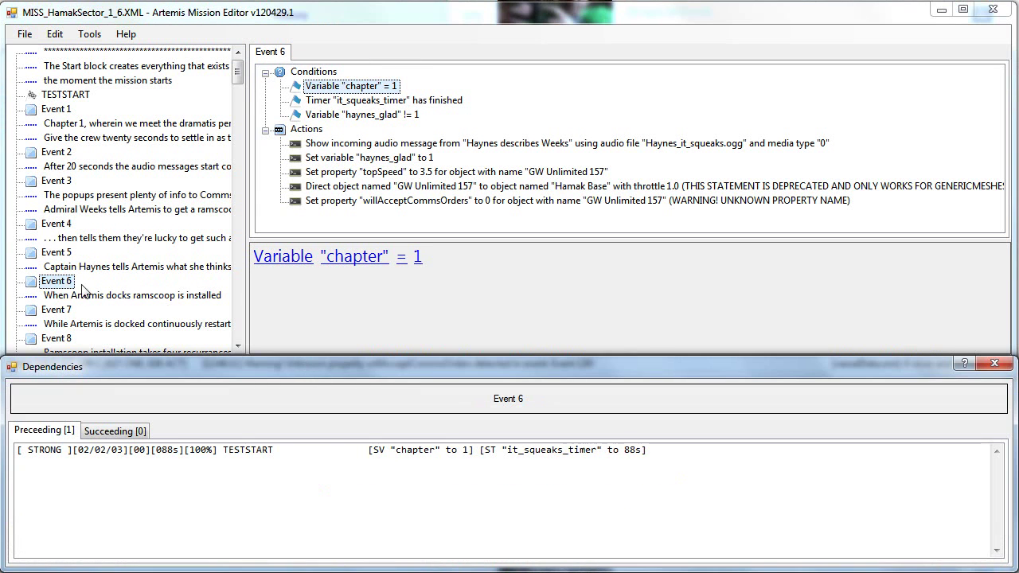
left_click(57, 282)
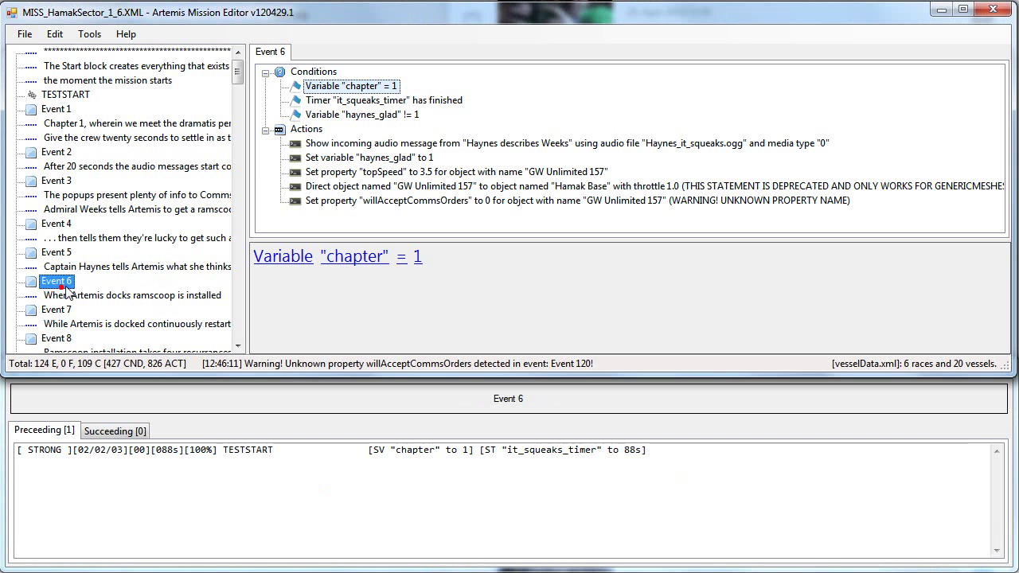